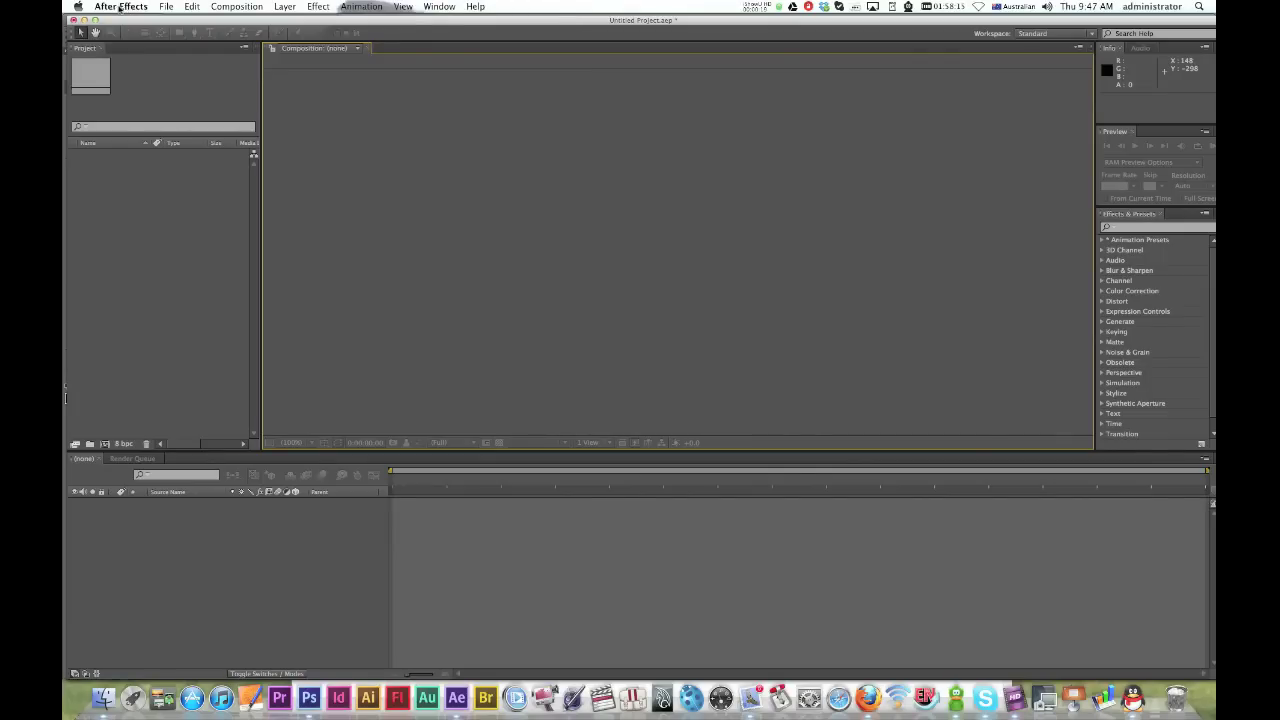
Open the Import preferences page, where sequence footage defaults to 30 frames per second
{"action": "left_click", "coordinate": [119, 8]}
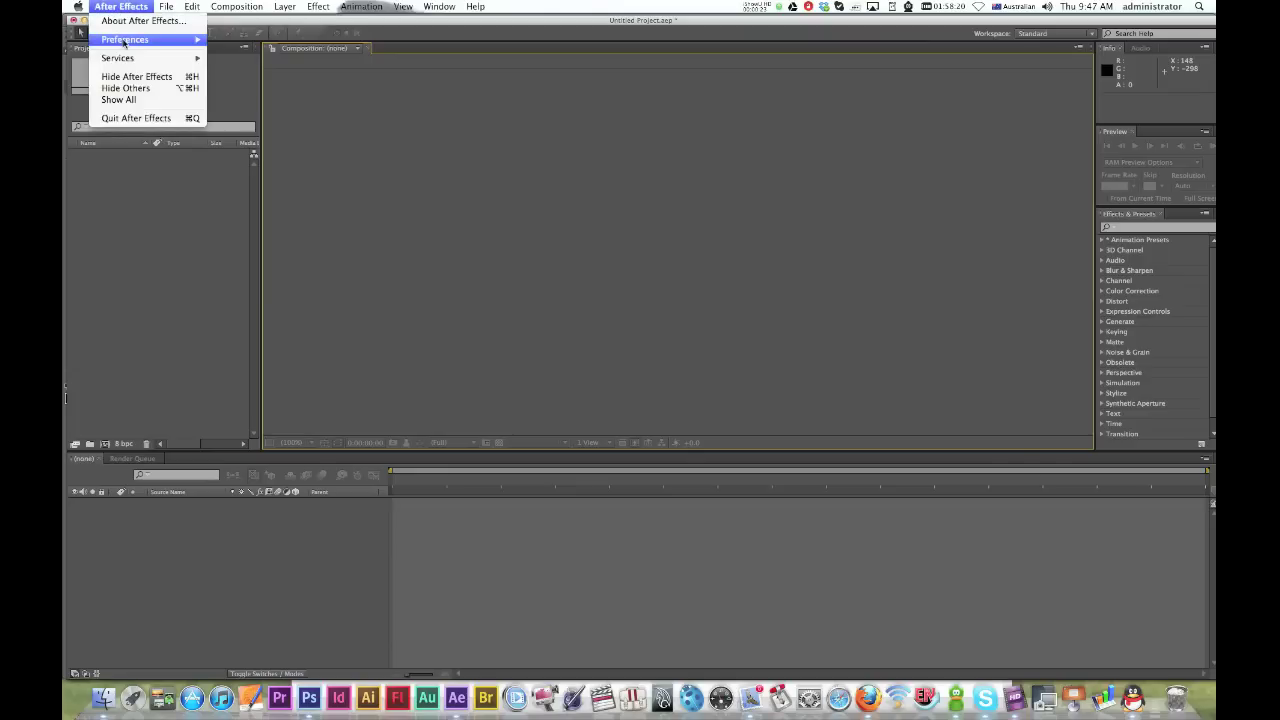
{"action": "mouse_move", "coordinate": [124, 42]}
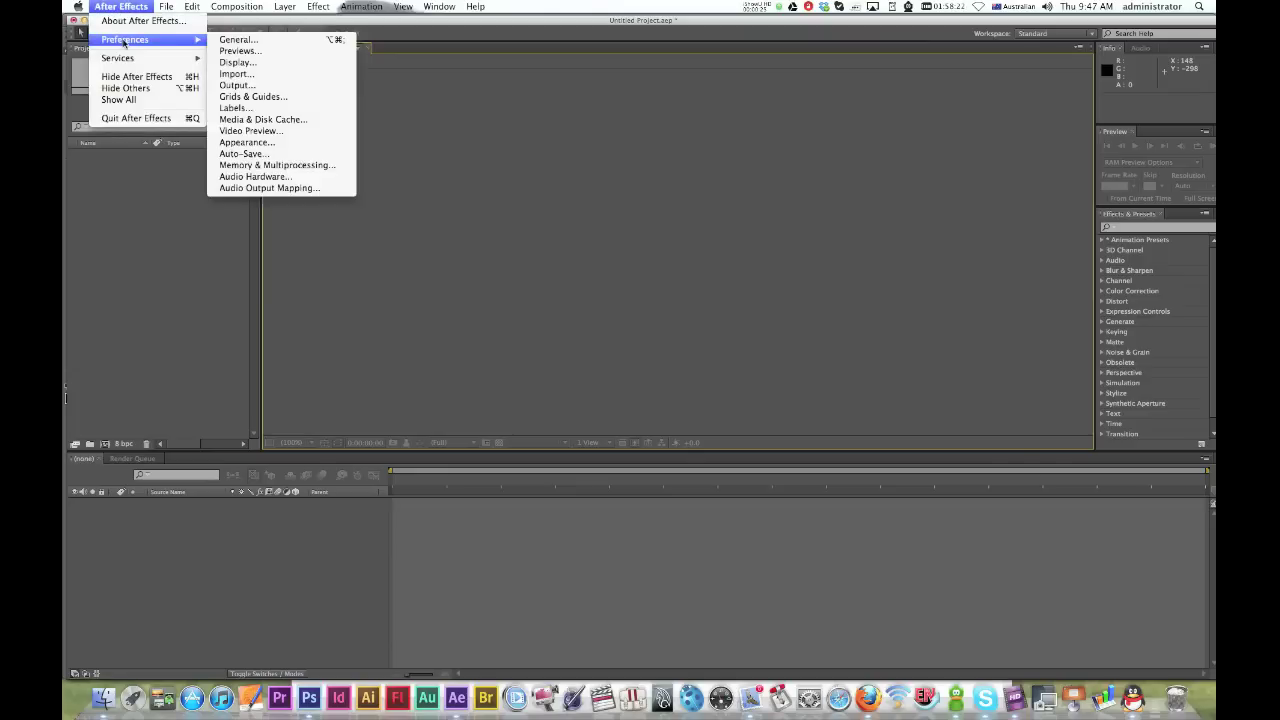
{"action": "left_click", "coordinate": [257, 76]}
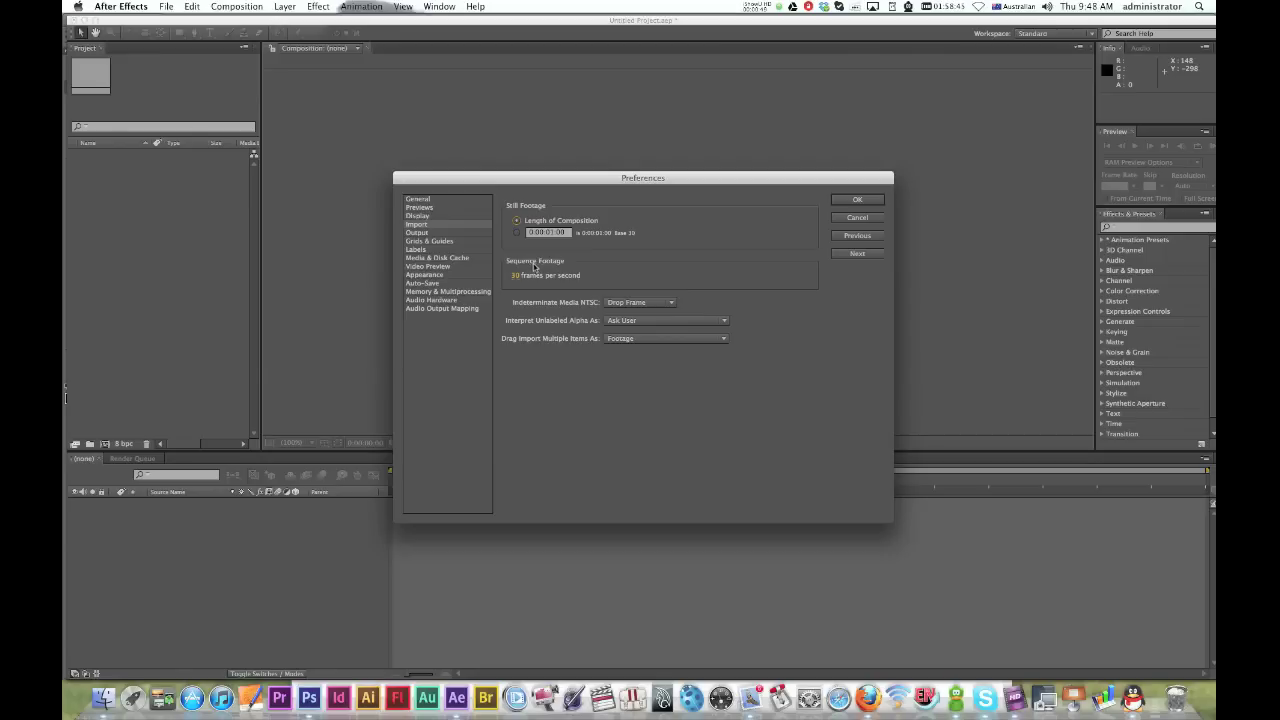
Change the Sequence Footage default from 30 to 12 frames per second and confirm
{"action": "left_click", "coordinate": [421, 228]}
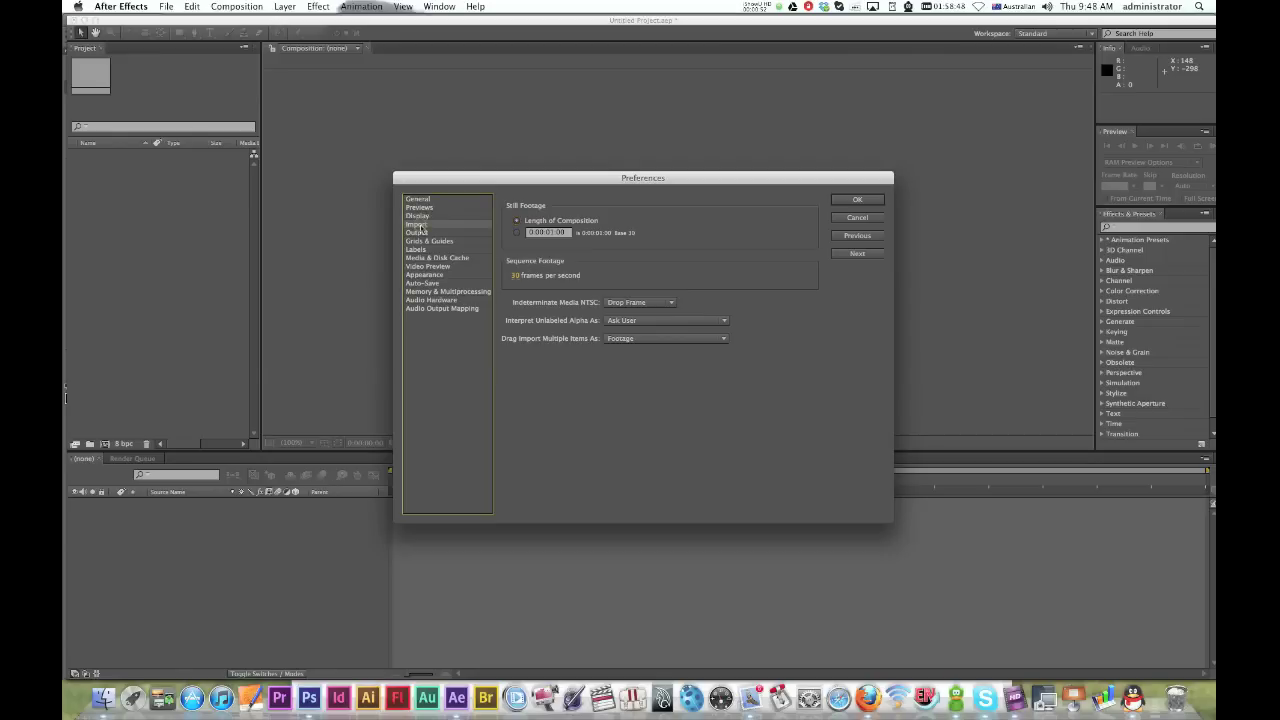
{"action": "left_click", "coordinate": [516, 275]}
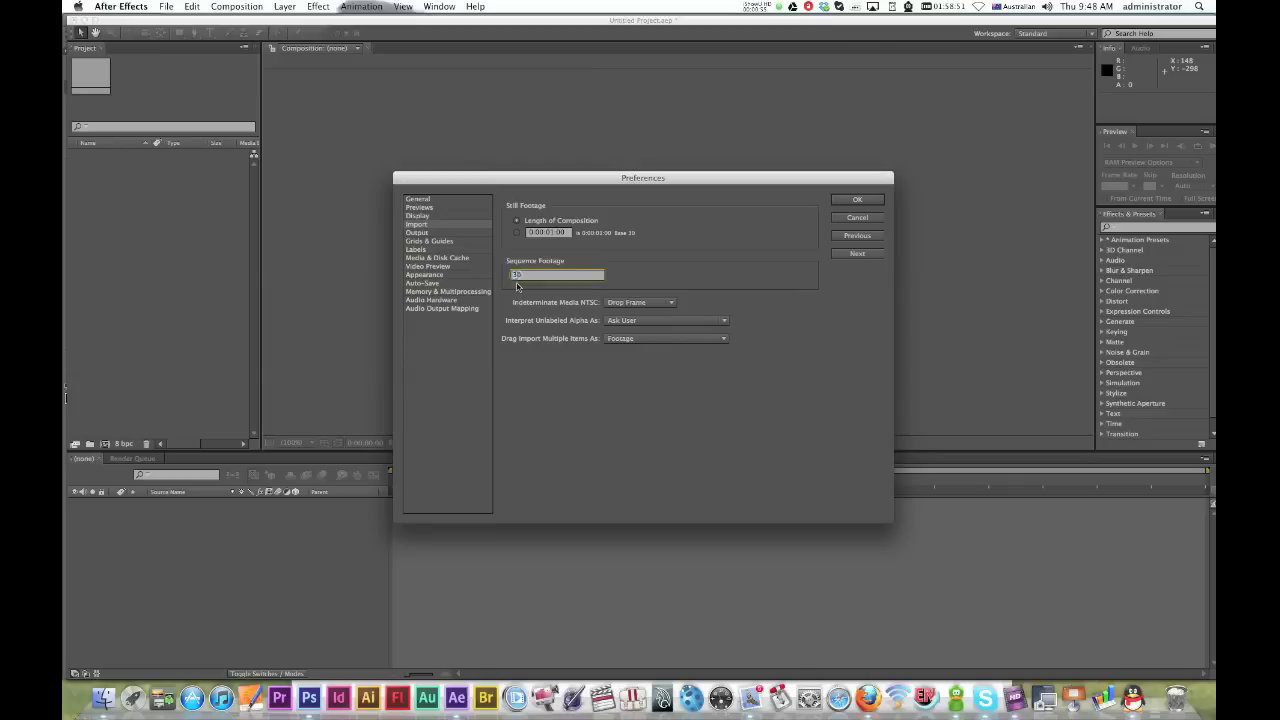
{"action": "left_click", "coordinate": [521, 278]}
{"action": "type", "text": "12"}
{"action": "left_click", "coordinate": [857, 202]}
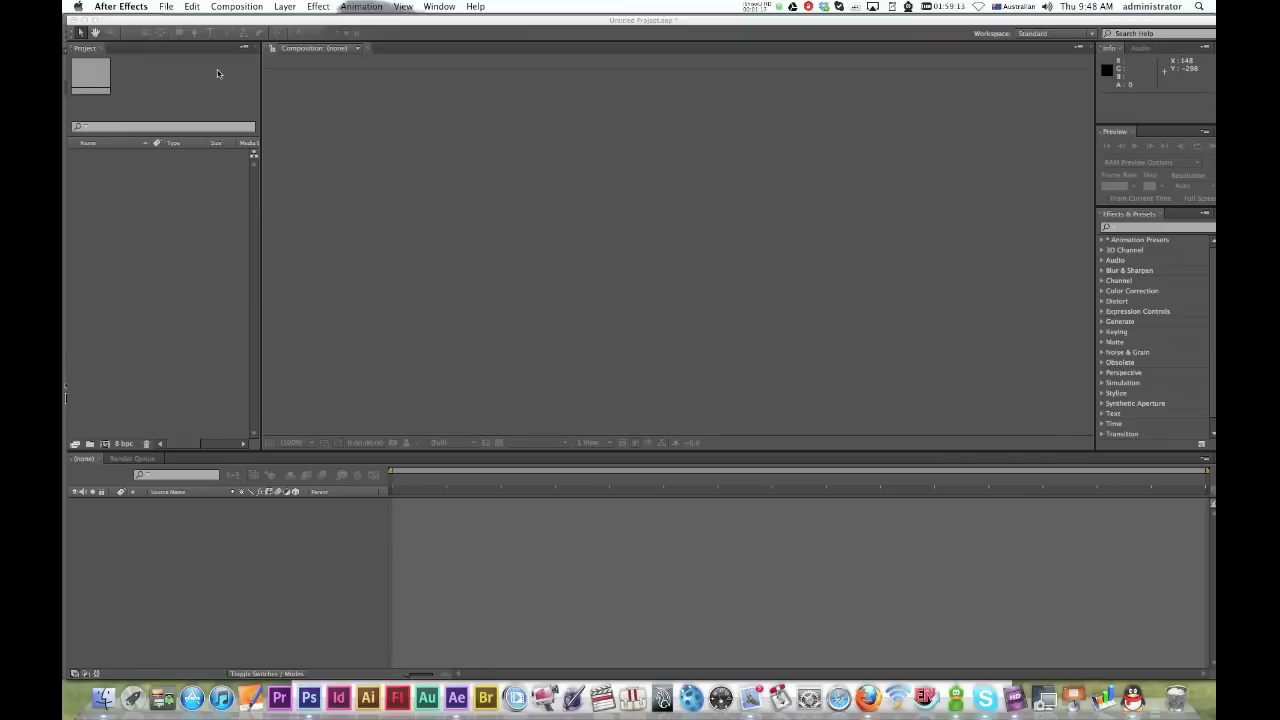
Open the Import File dialog on the basketball folder of SDV_0032 JPG frames
{"action": "left_click", "coordinate": [166, 7]}
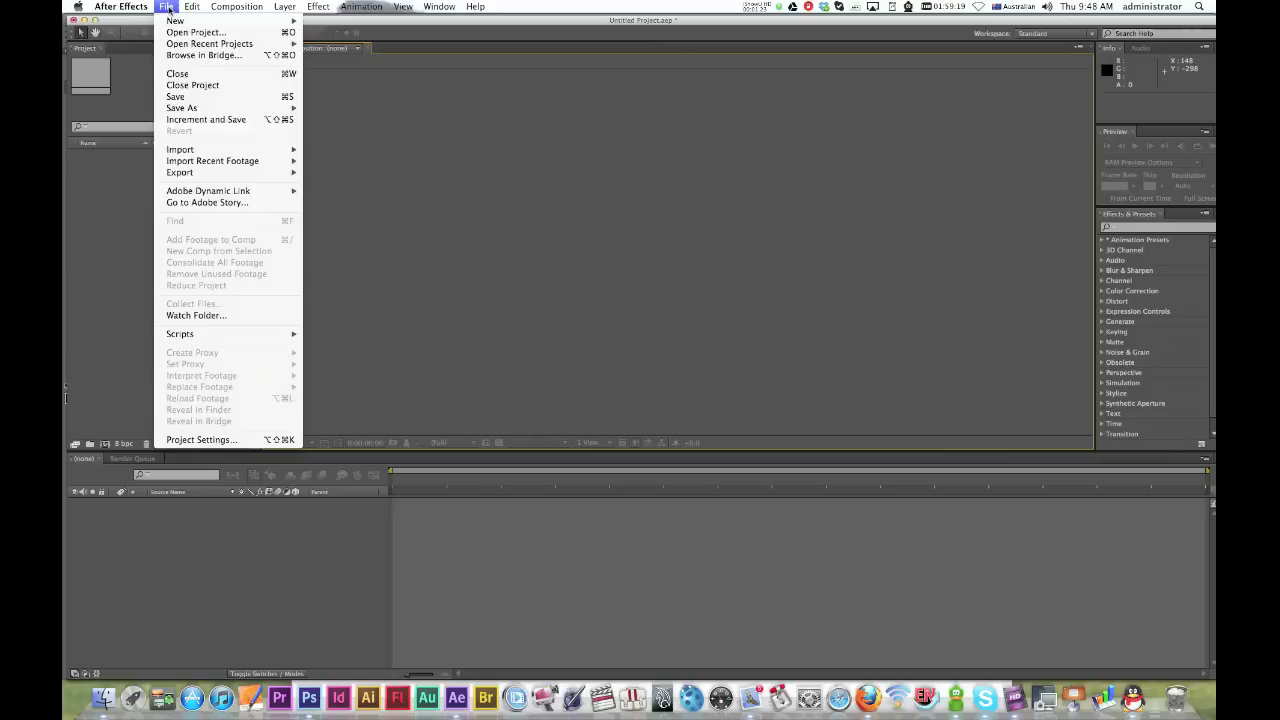
{"action": "mouse_move", "coordinate": [243, 152]}
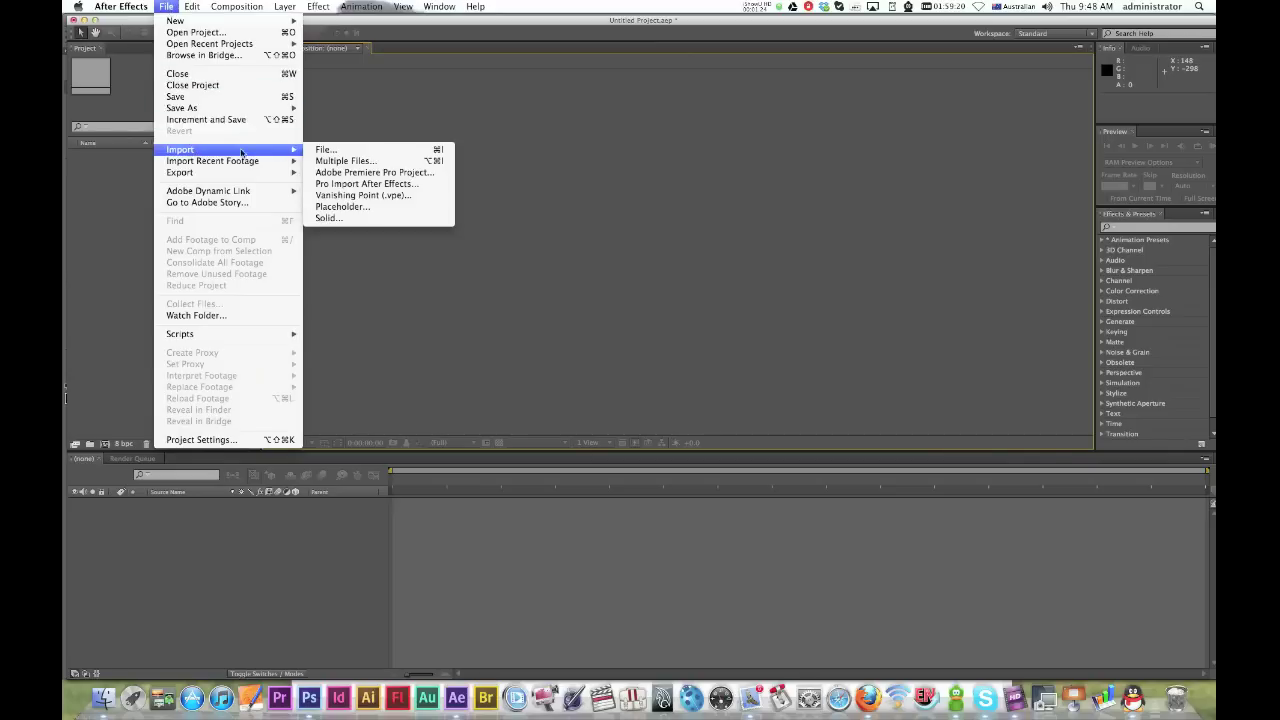
{"action": "left_click", "coordinate": [377, 155]}
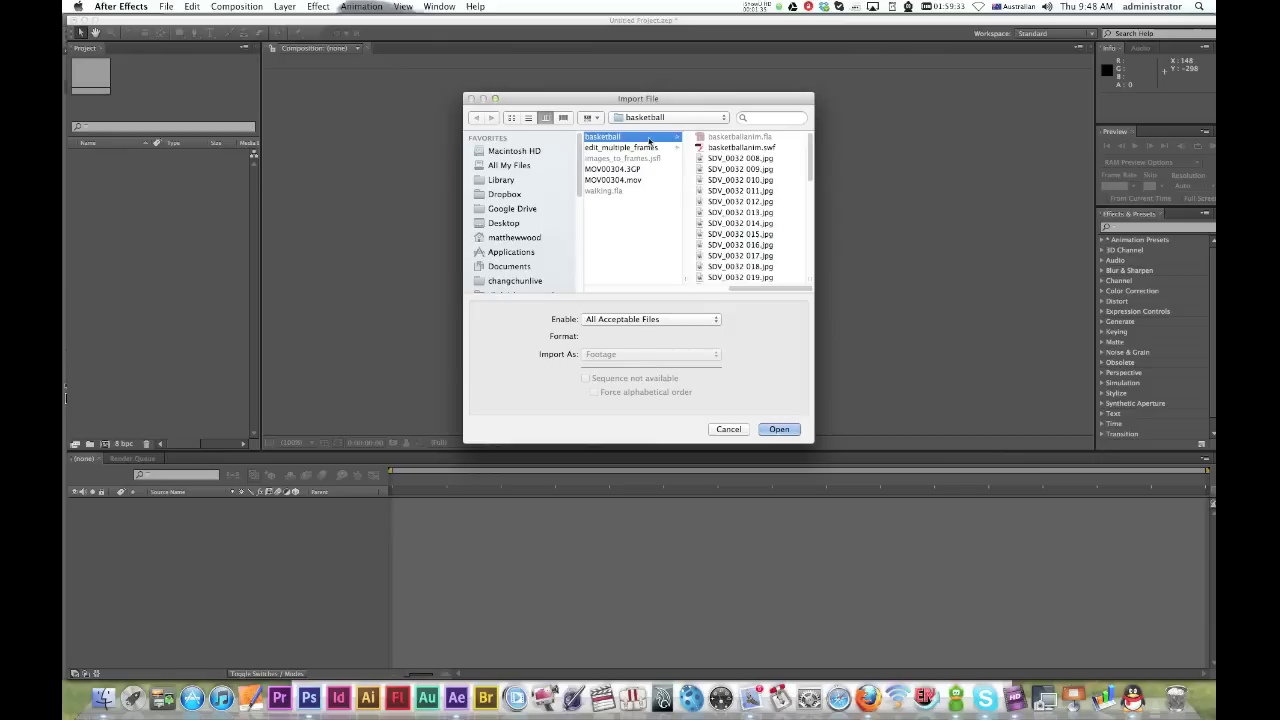
Import SDV_0032 008.jpg onward as a JPEG sequence, giving a 640 x 512, 12 fps clip
{"action": "left_click", "coordinate": [728, 158]}
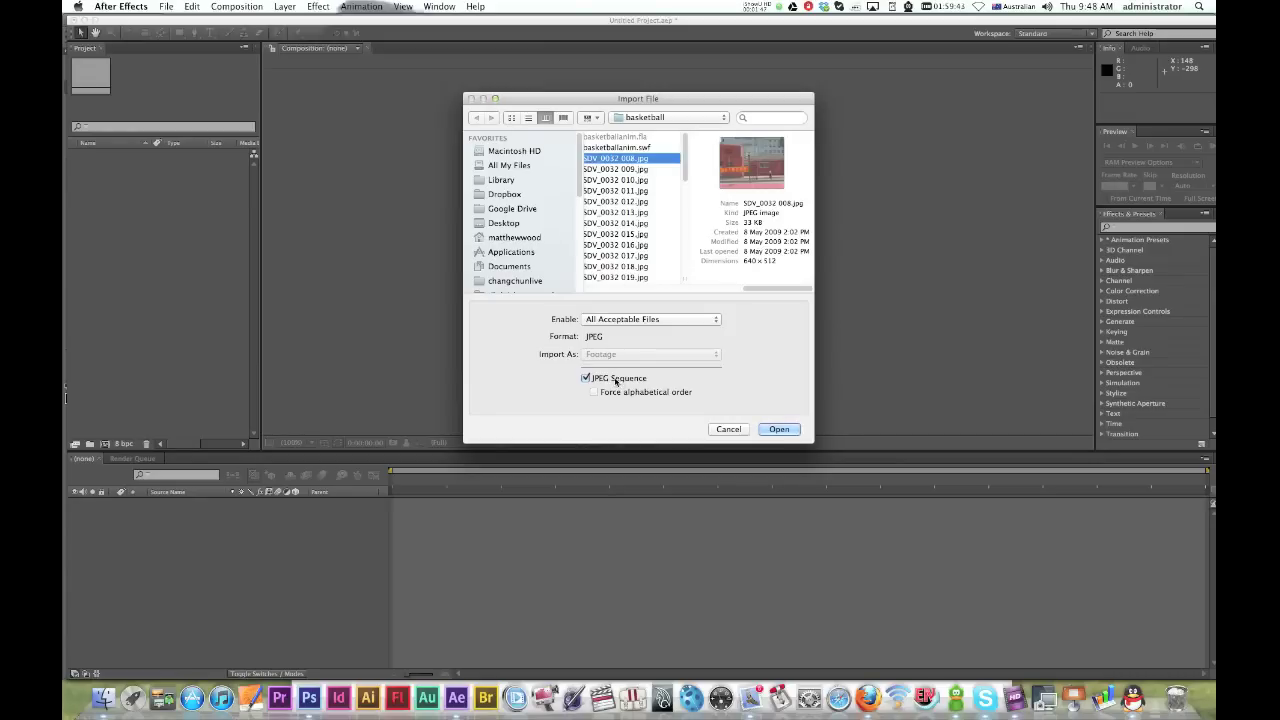
{"action": "left_click", "coordinate": [616, 383]}
{"action": "left_click", "coordinate": [586, 380]}
{"action": "left_click", "coordinate": [777, 430]}
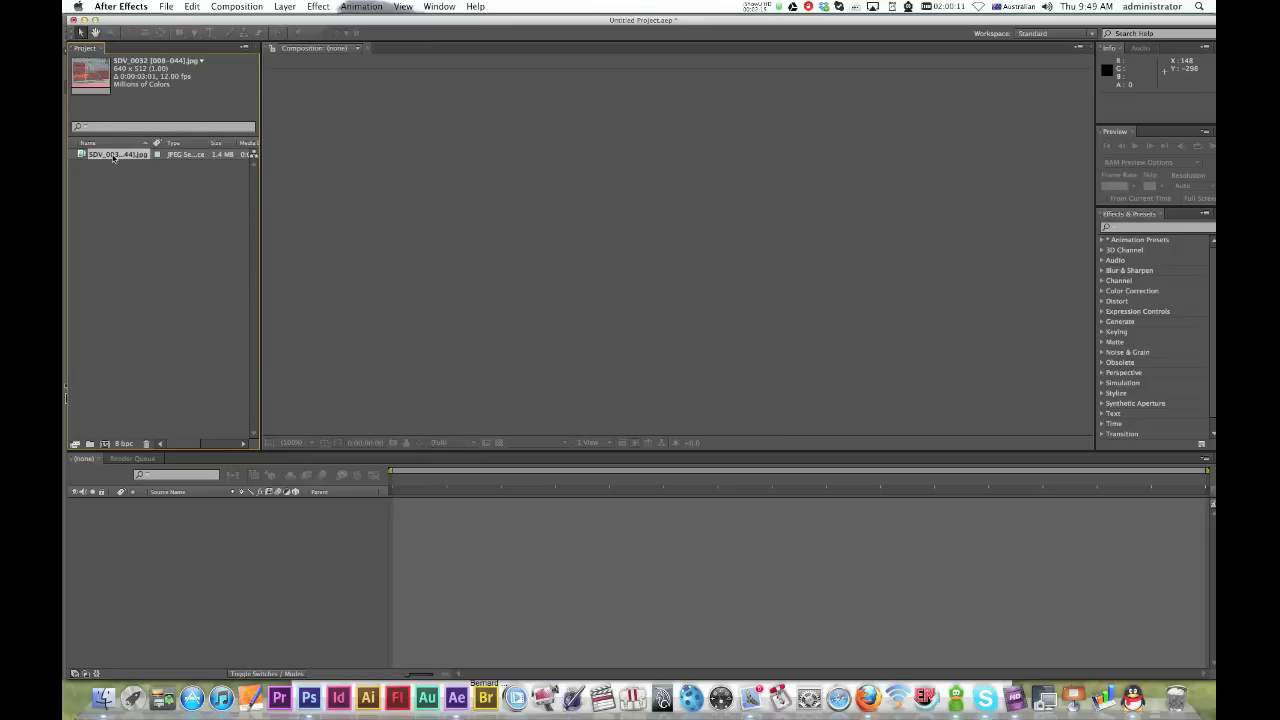
{"action": "right_click", "coordinate": [111, 160]}
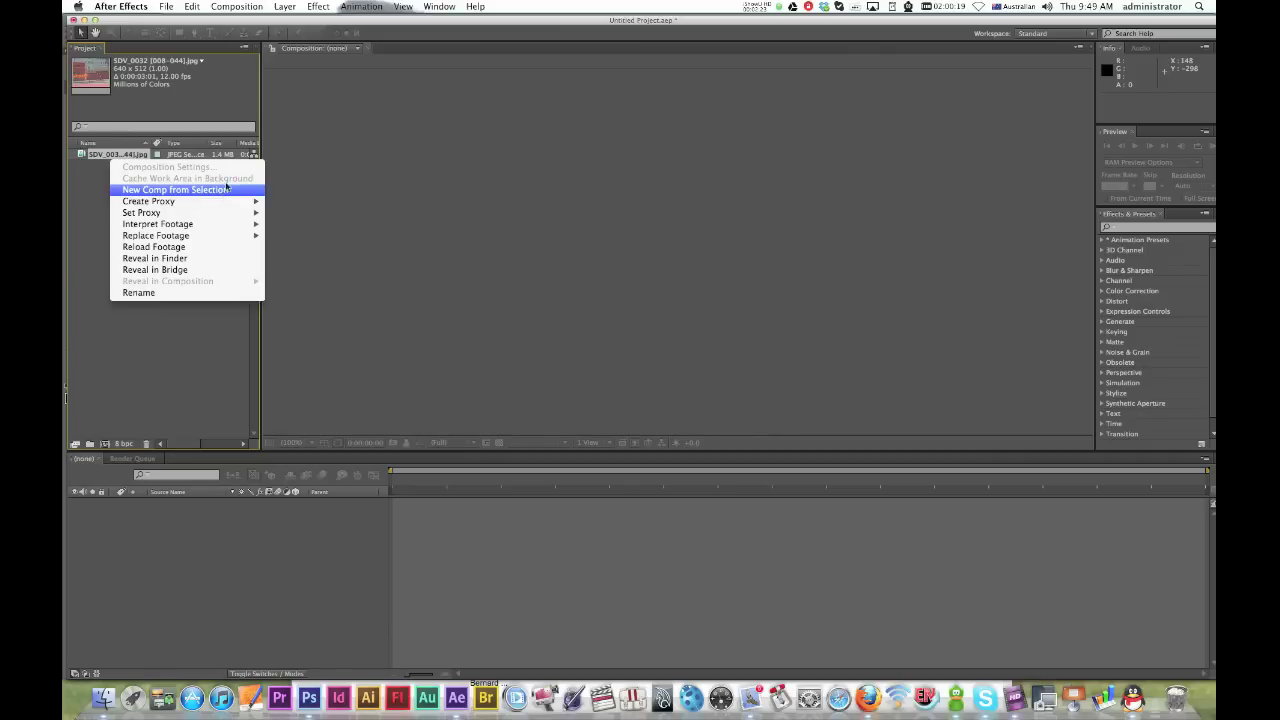
{"action": "left_click", "coordinate": [72, 184]}
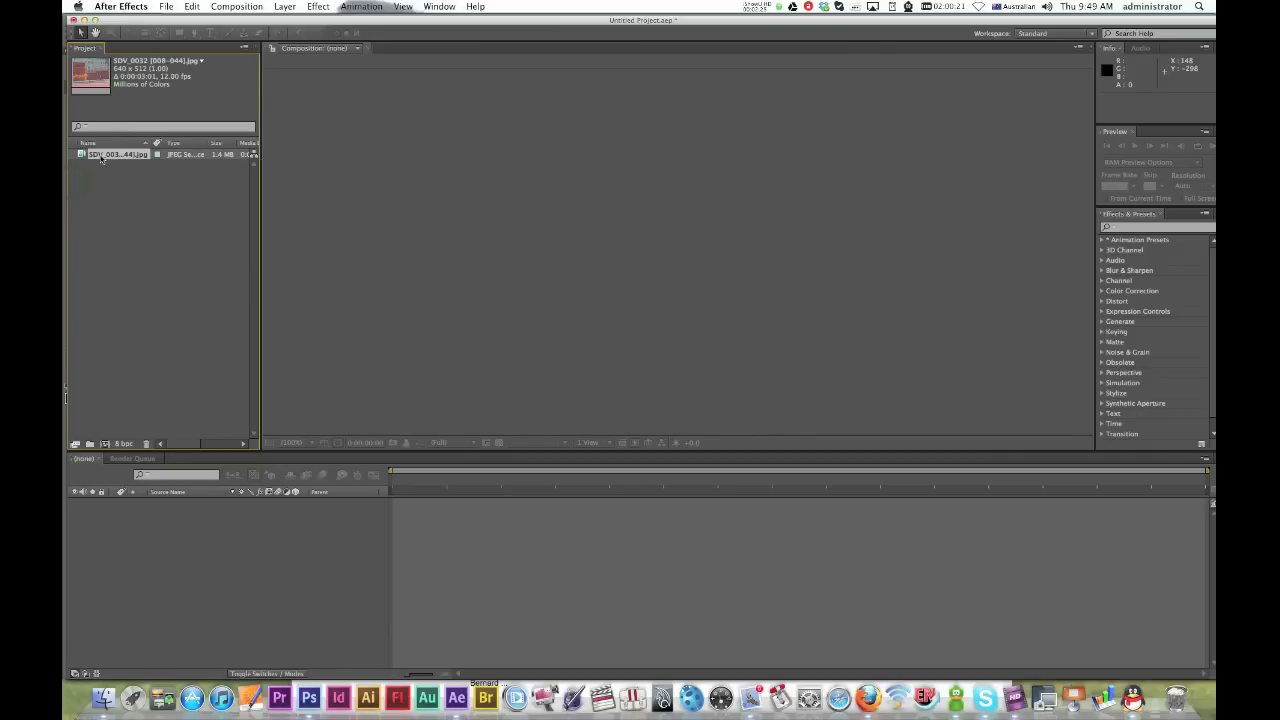
{"action": "left_click_drag", "start_coordinate": [104, 157], "coordinate": [112, 185]}
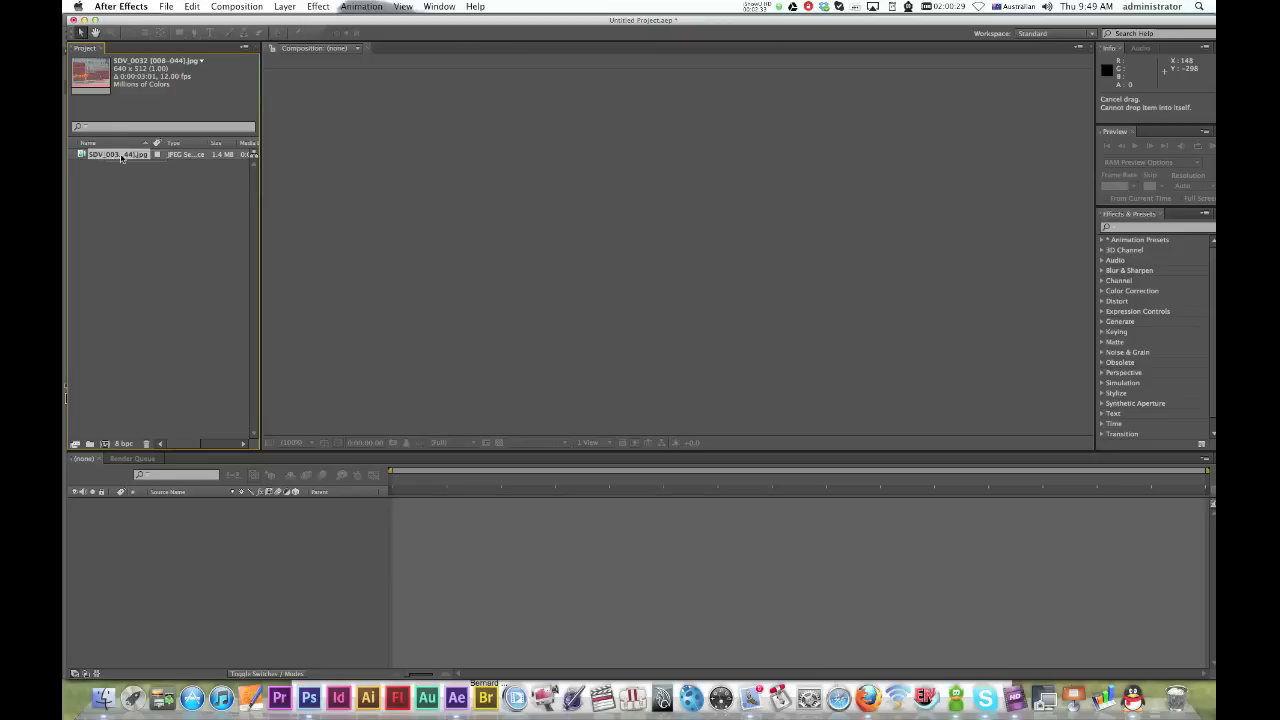
{"action": "double_click", "coordinate": [105, 438]}
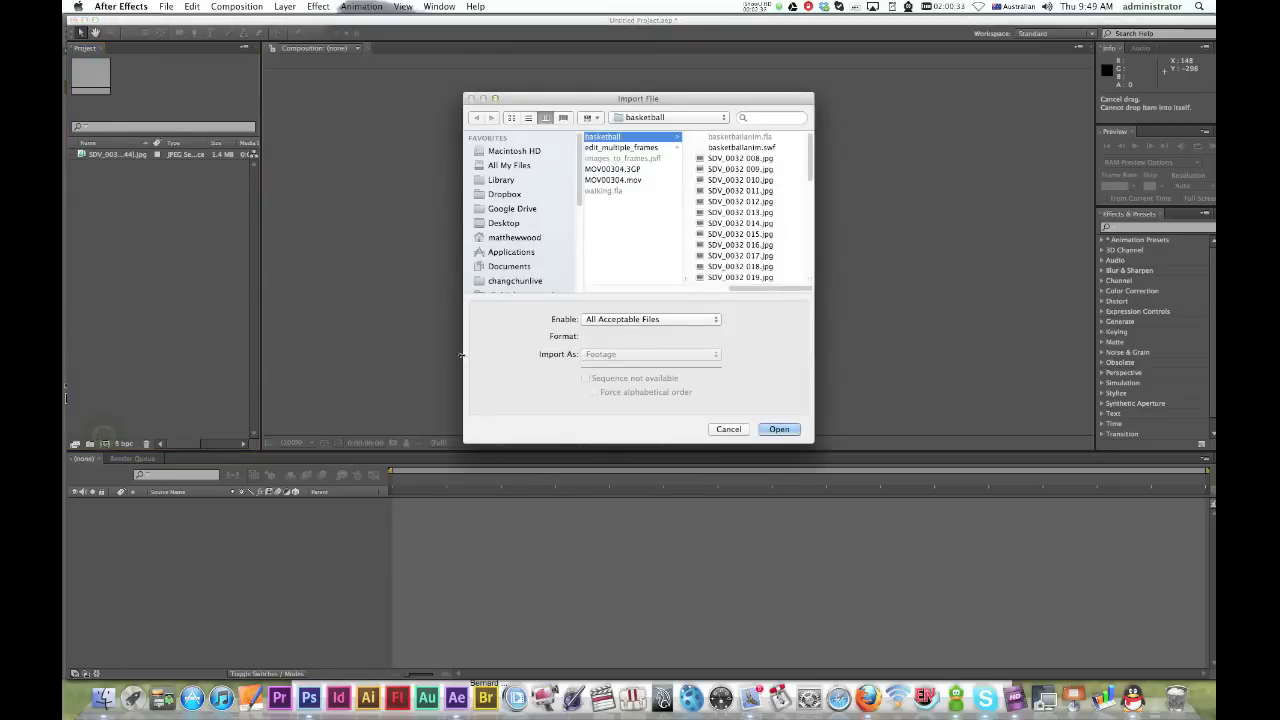
{"action": "key", "text": "Escape"}
{"action": "left_click_drag", "start_coordinate": [104, 160], "coordinate": [107, 446]}
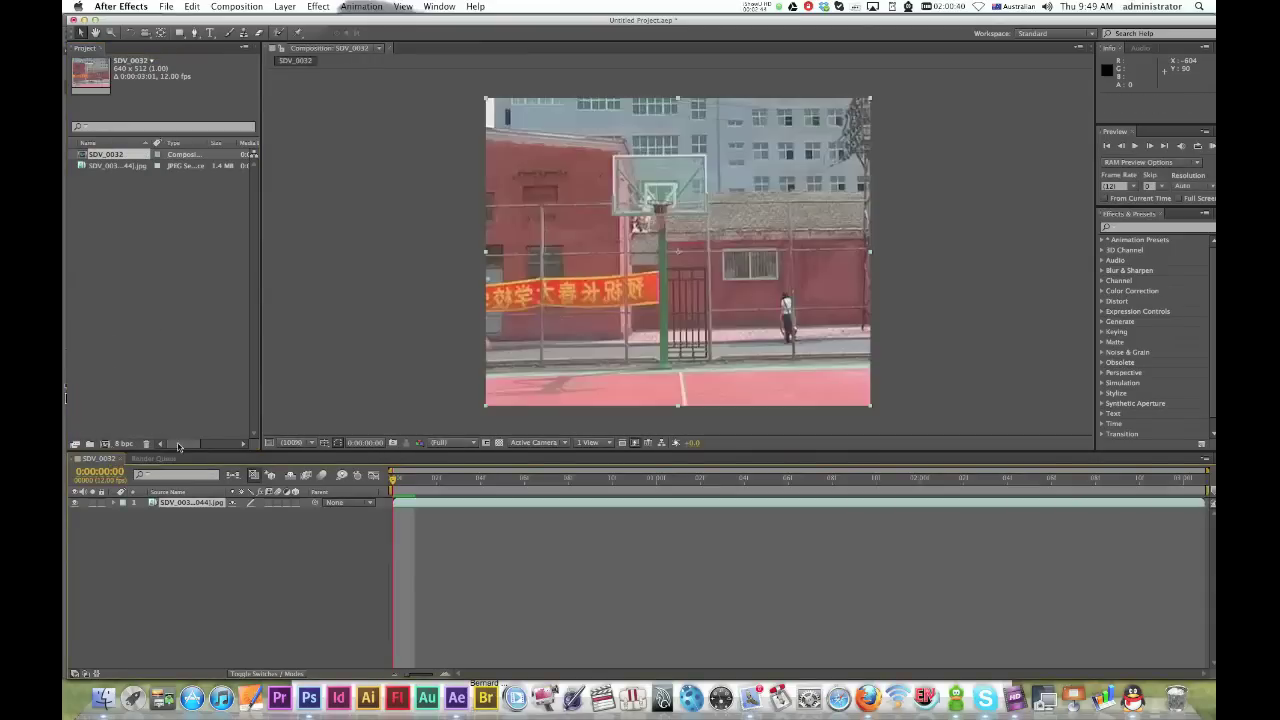
Play and stop a preview of the SDV_0032 composition's basketball footage
{"action": "left_click", "coordinate": [1134, 147]}
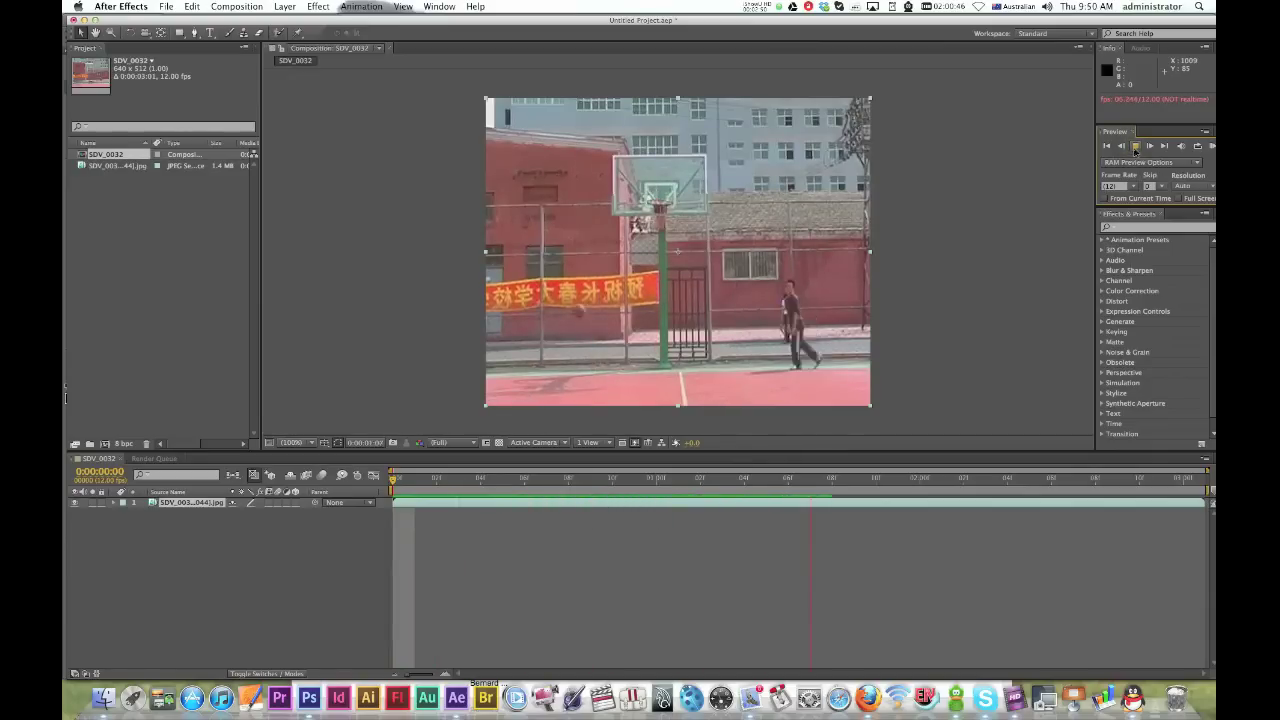
{"action": "left_click", "coordinate": [1135, 147]}
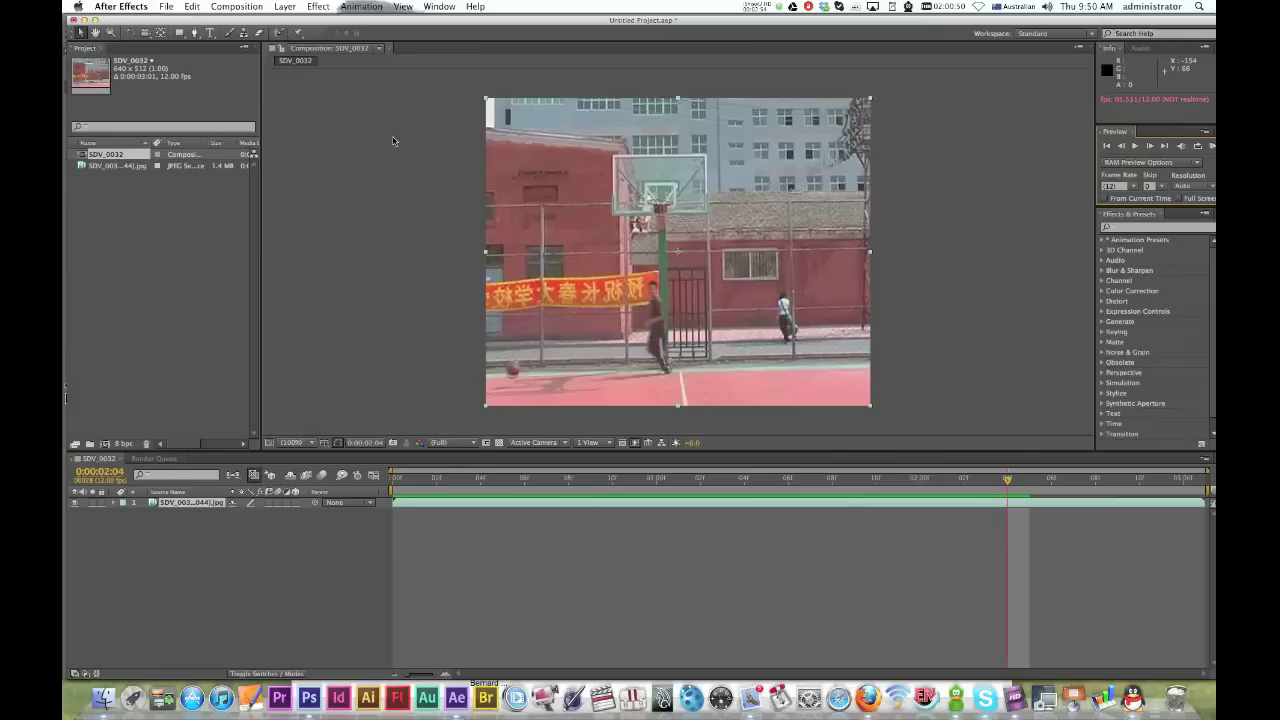
Add SDV_0032 to the Render Queue and open its Best Settings render settings
{"action": "left_click", "coordinate": [237, 7]}
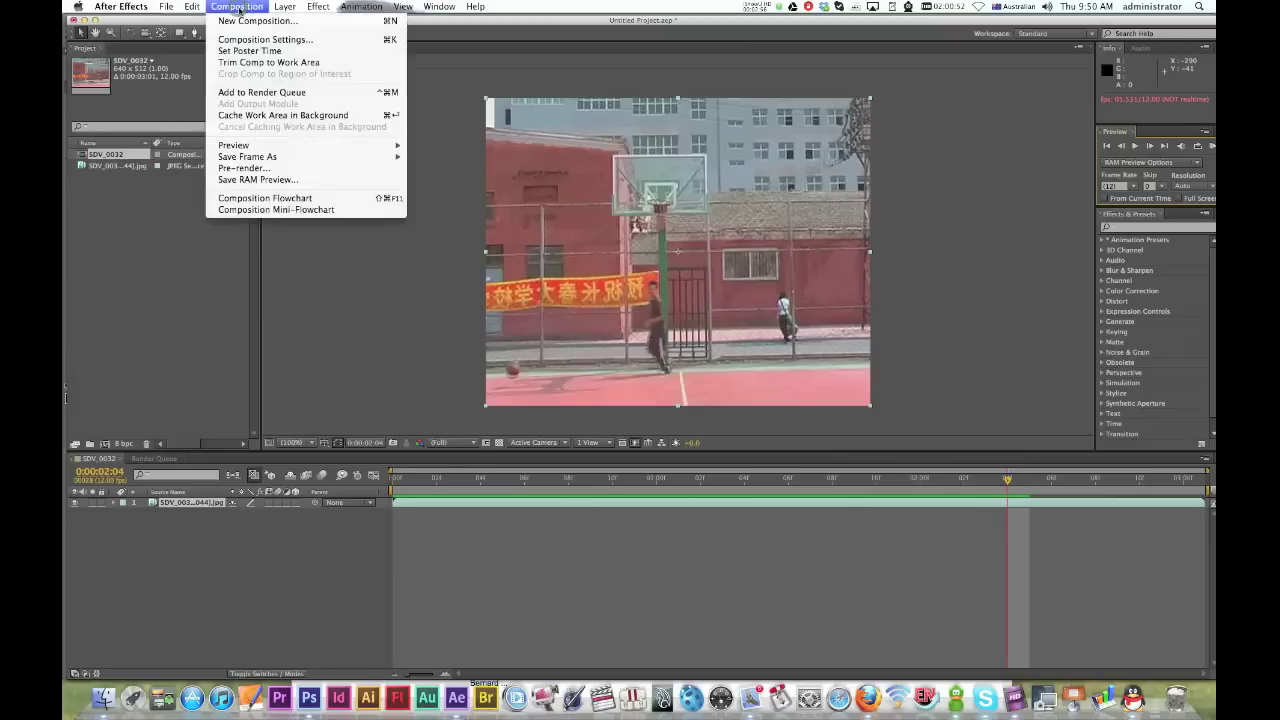
{"action": "left_click", "coordinate": [298, 93]}
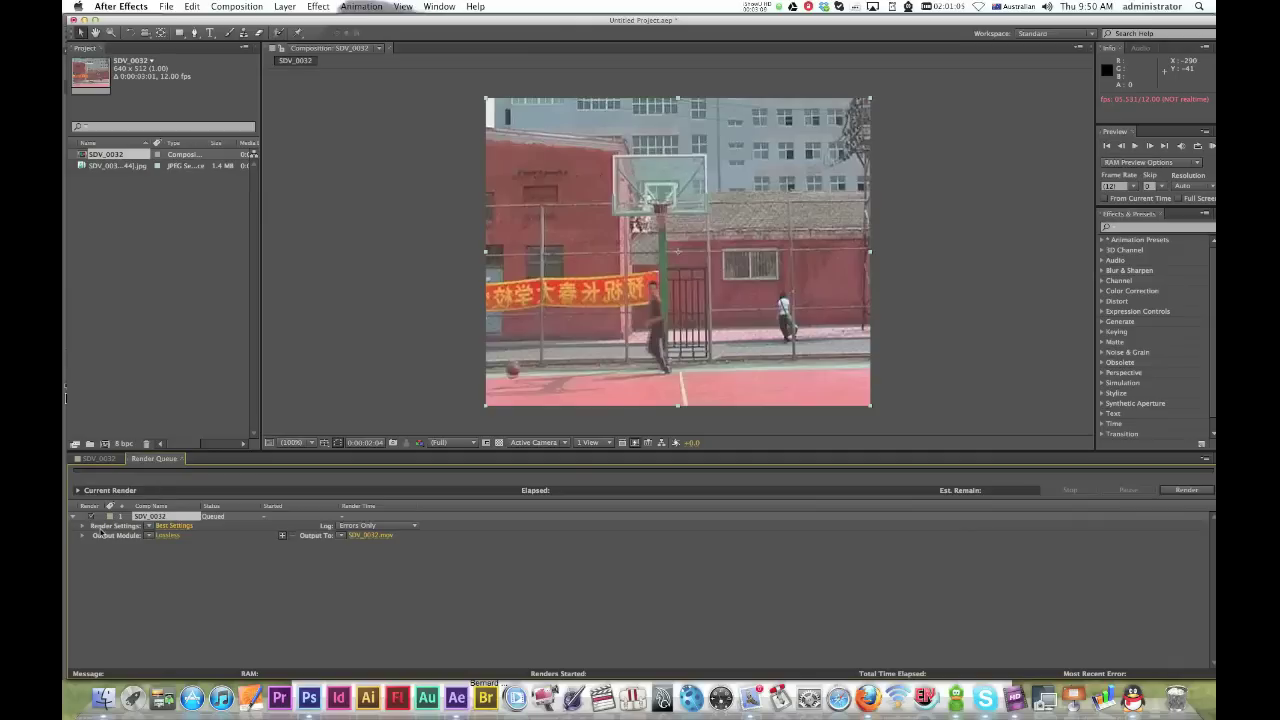
{"action": "left_click", "coordinate": [165, 527]}
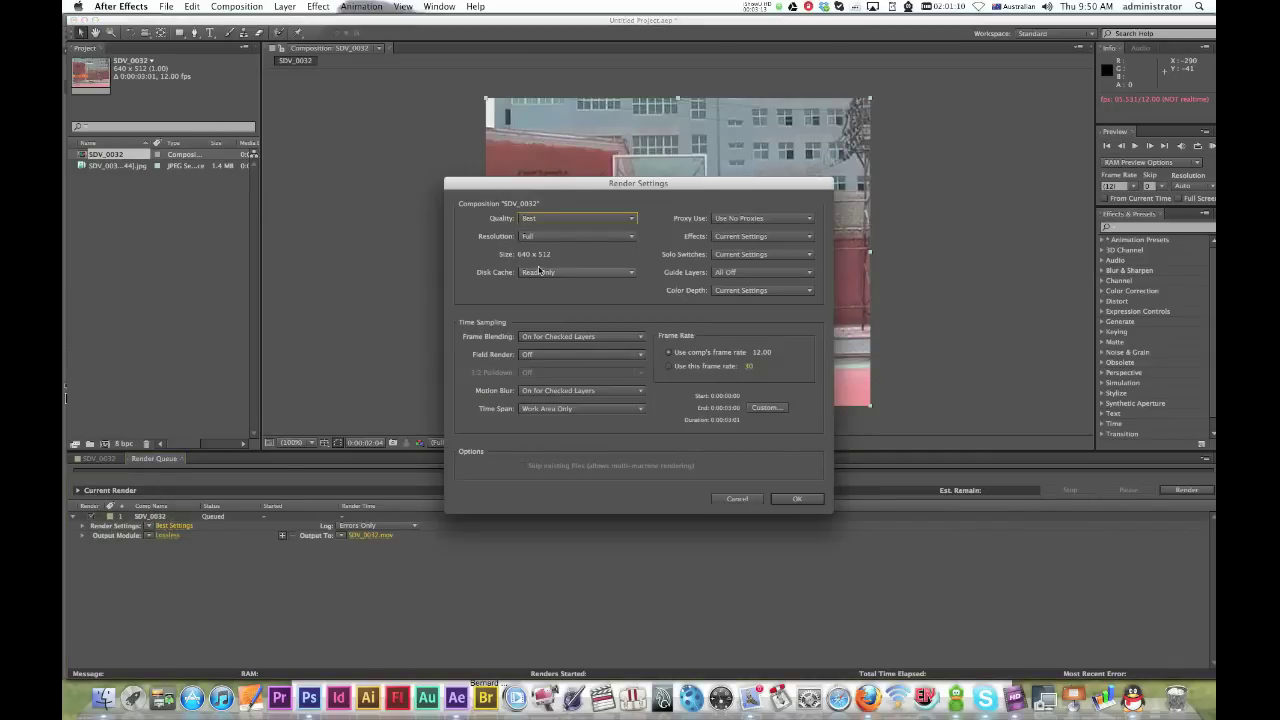
Make the render use the composition's 12.00 fps frame rate and confirm
{"action": "left_click", "coordinate": [716, 352]}
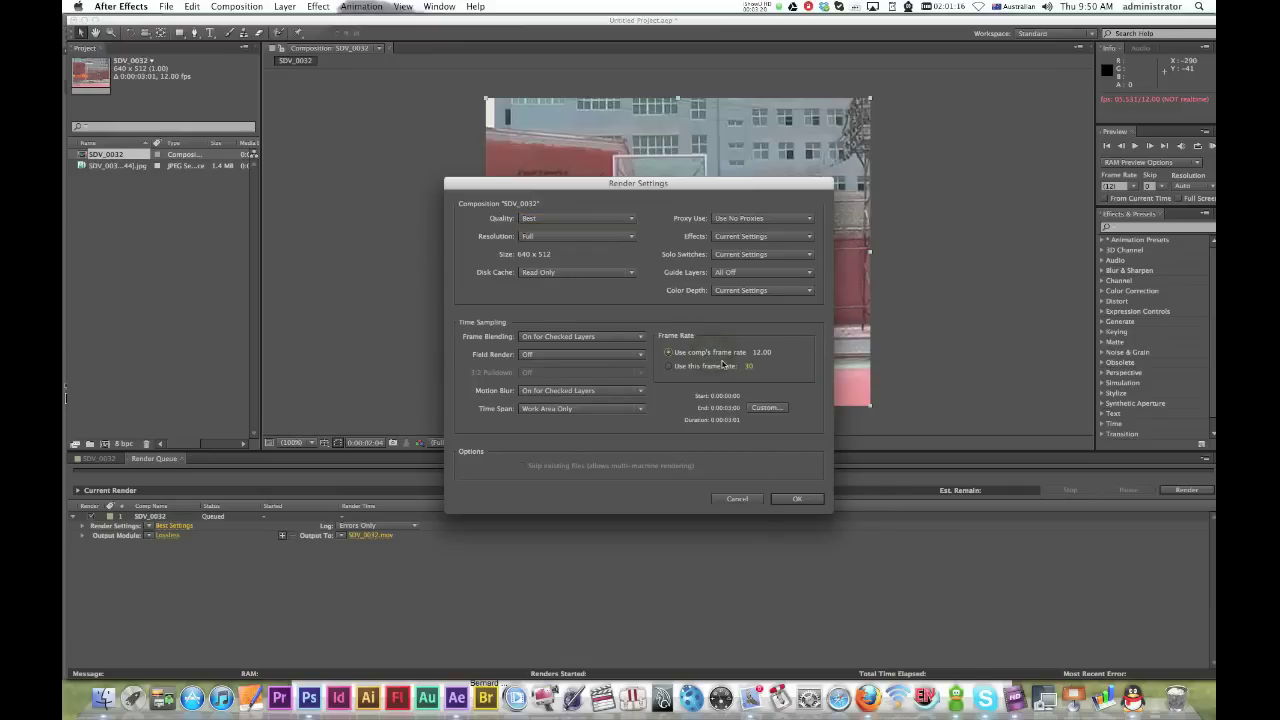
{"action": "left_click", "coordinate": [793, 499]}
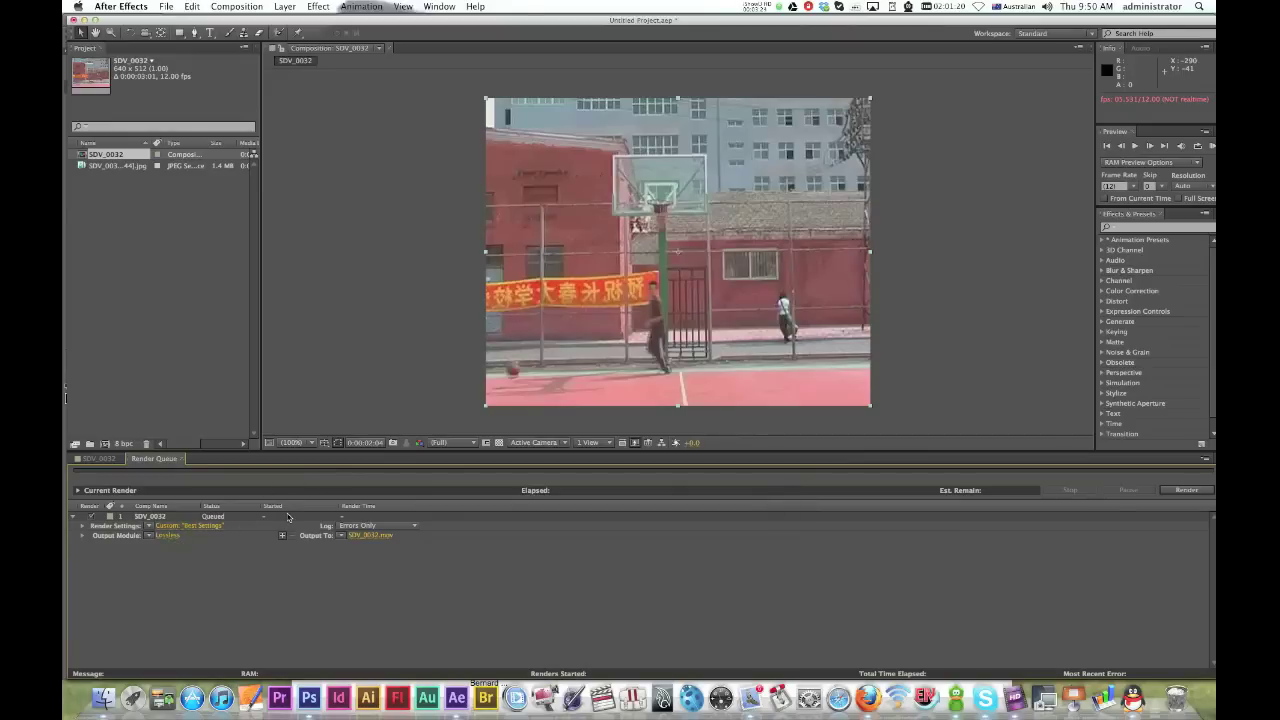
Output as QuickTime with audio off, saving SDV_0032.mov to the Desktop
{"action": "left_click", "coordinate": [175, 536]}
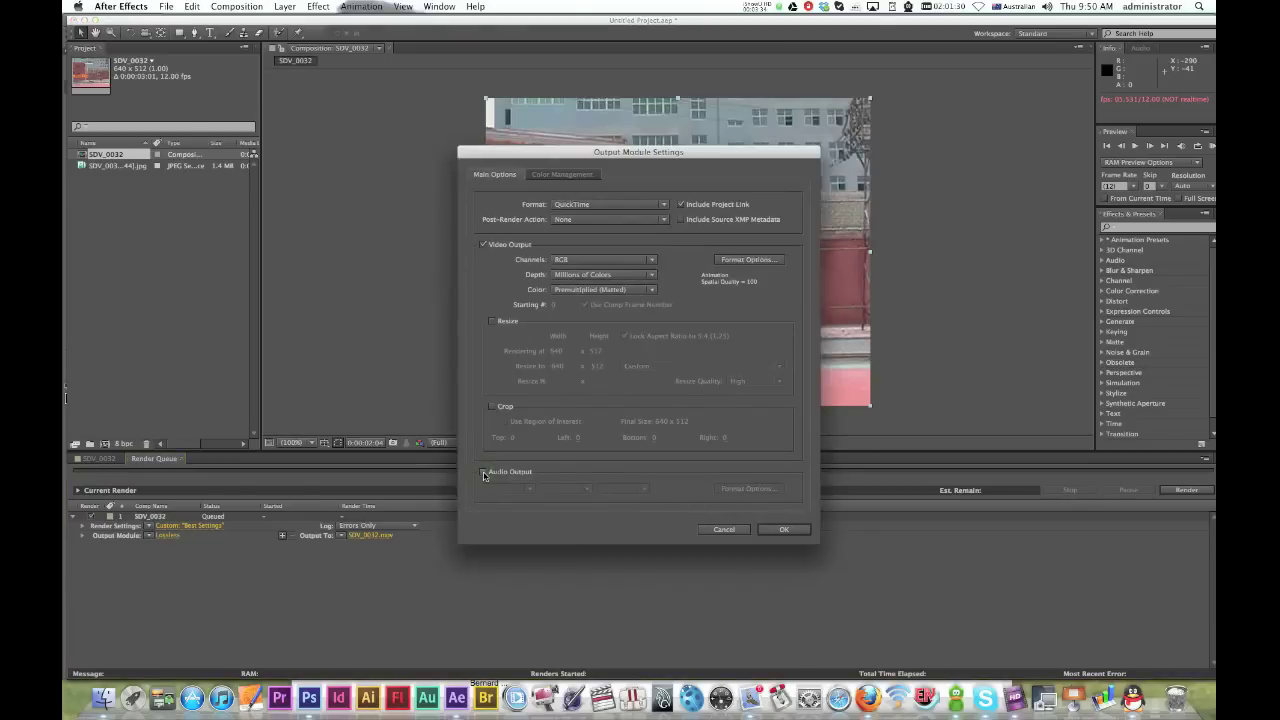
{"action": "left_click", "coordinate": [483, 472]}
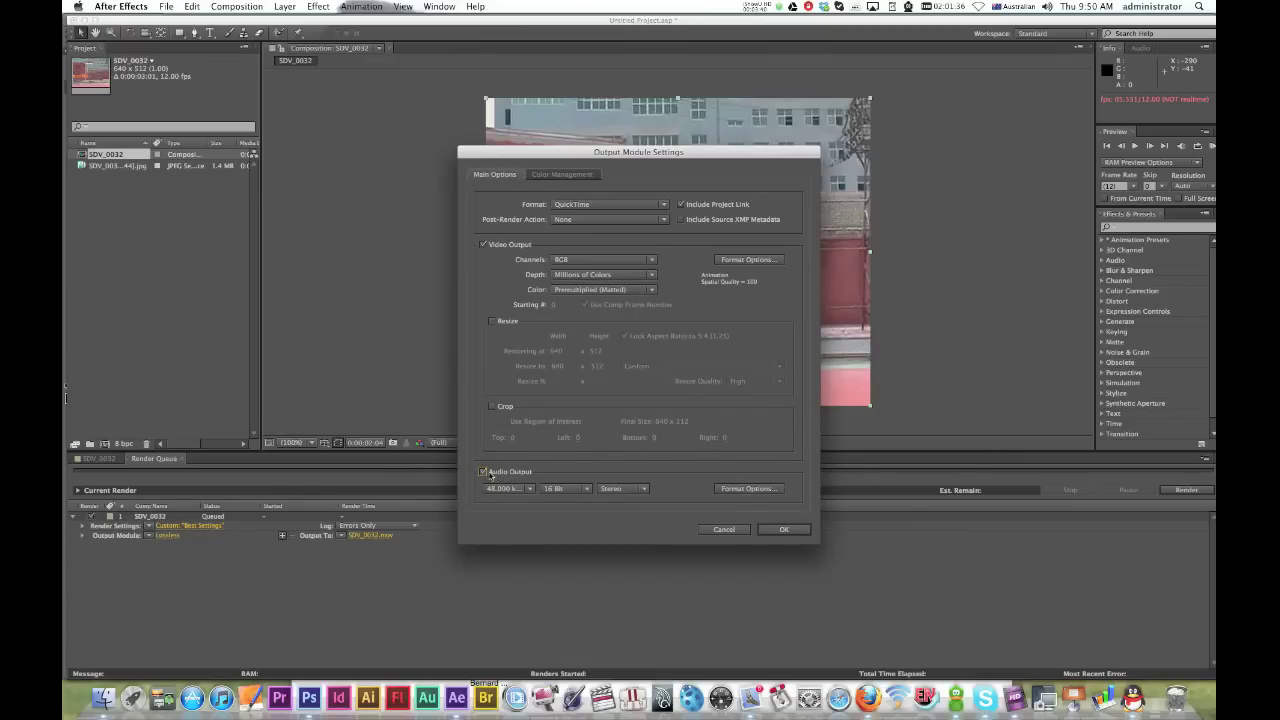
{"action": "left_click", "coordinate": [484, 473]}
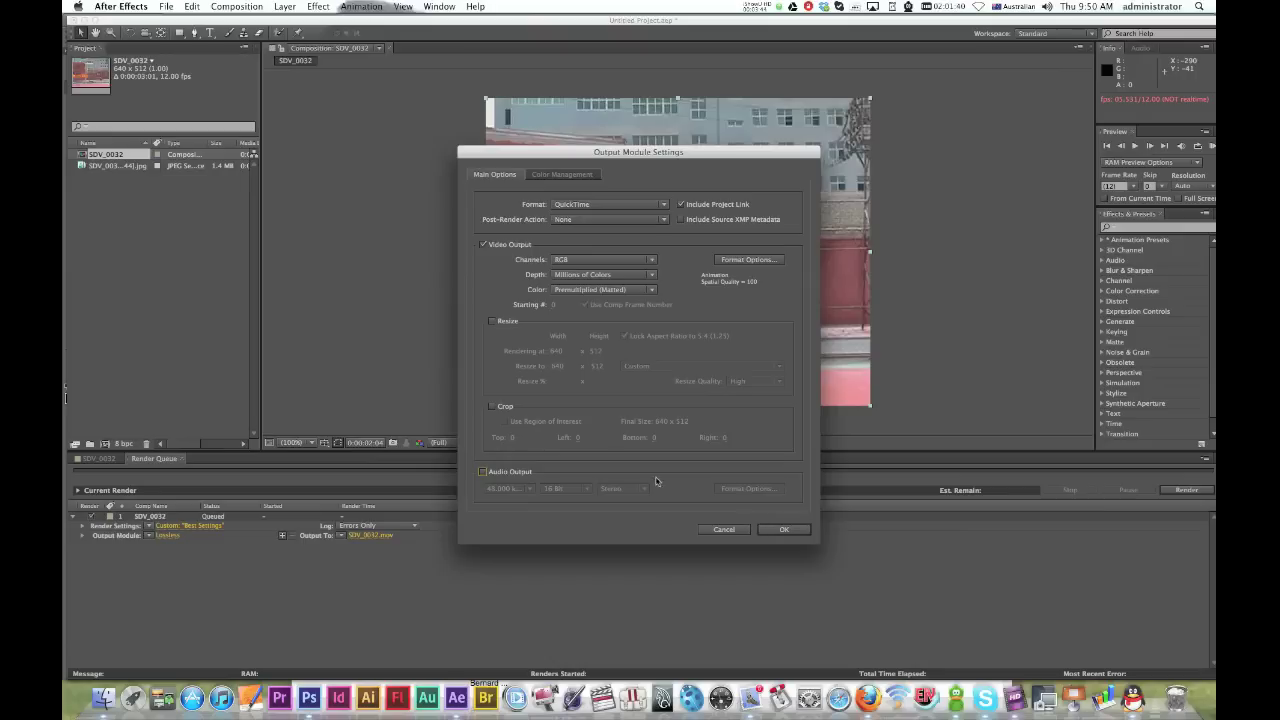
{"action": "left_click", "coordinate": [783, 529]}
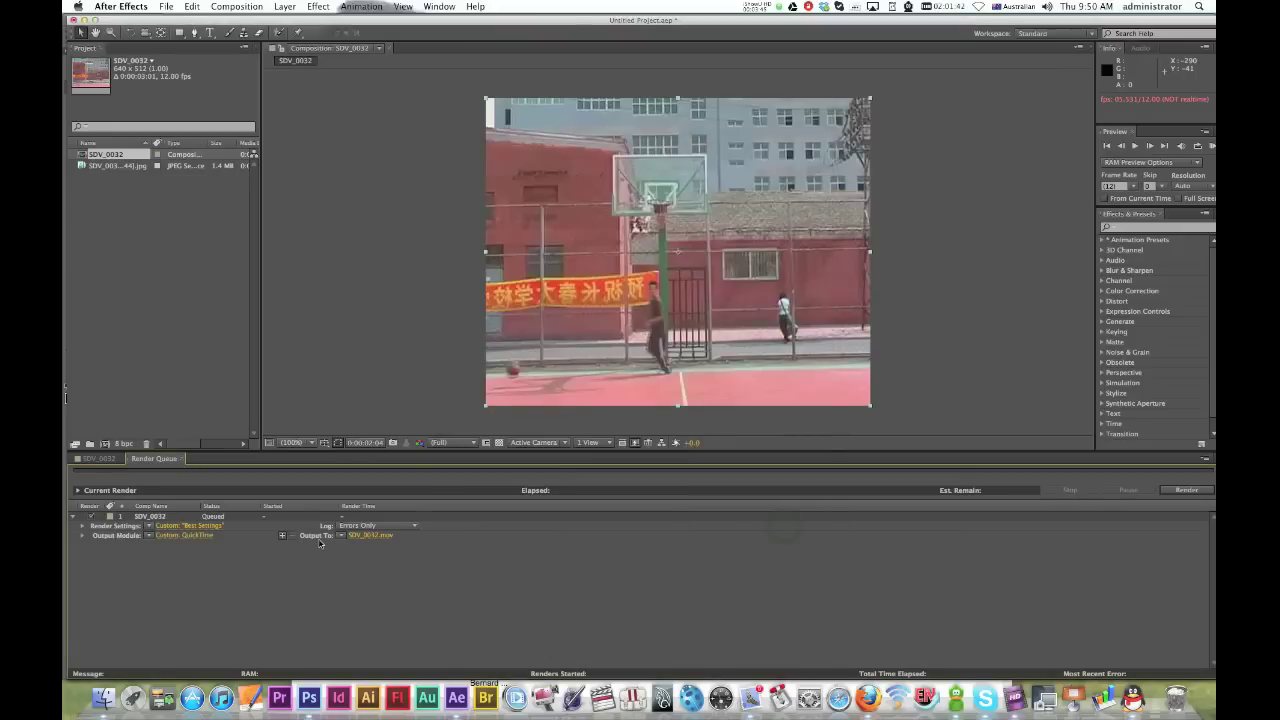
{"action": "left_click", "coordinate": [377, 540]}
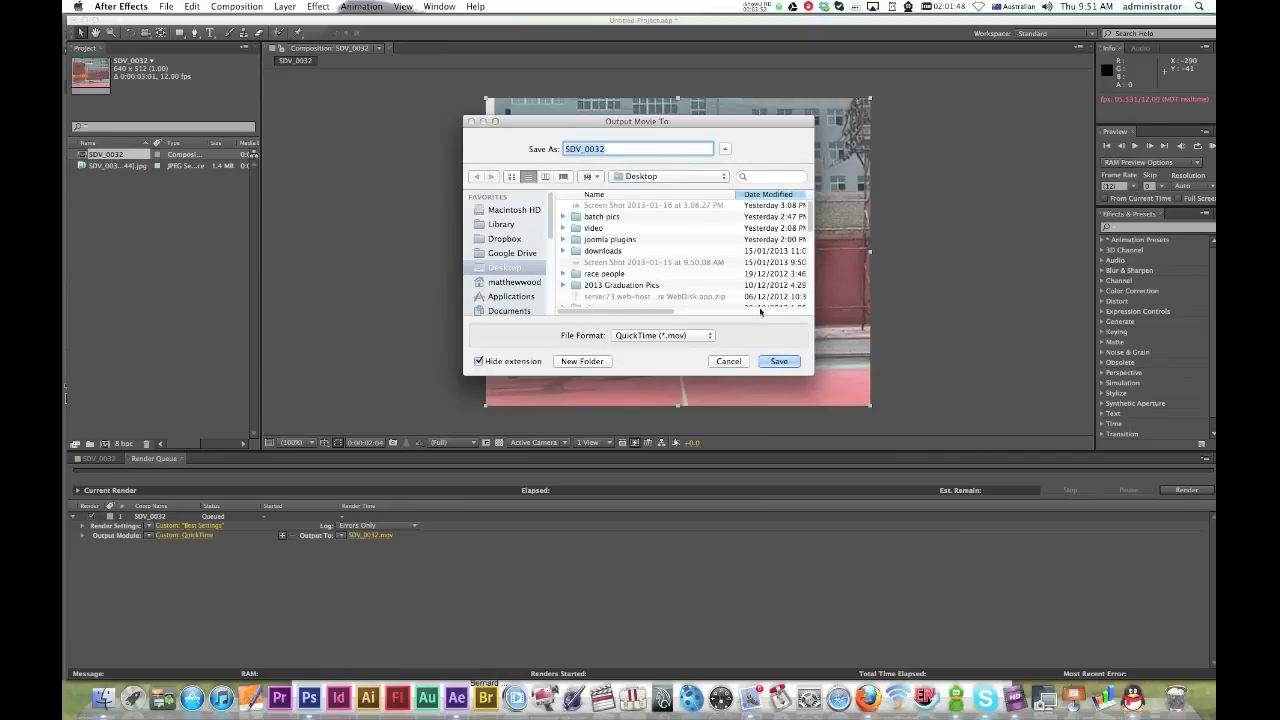
{"action": "left_click", "coordinate": [762, 362]}
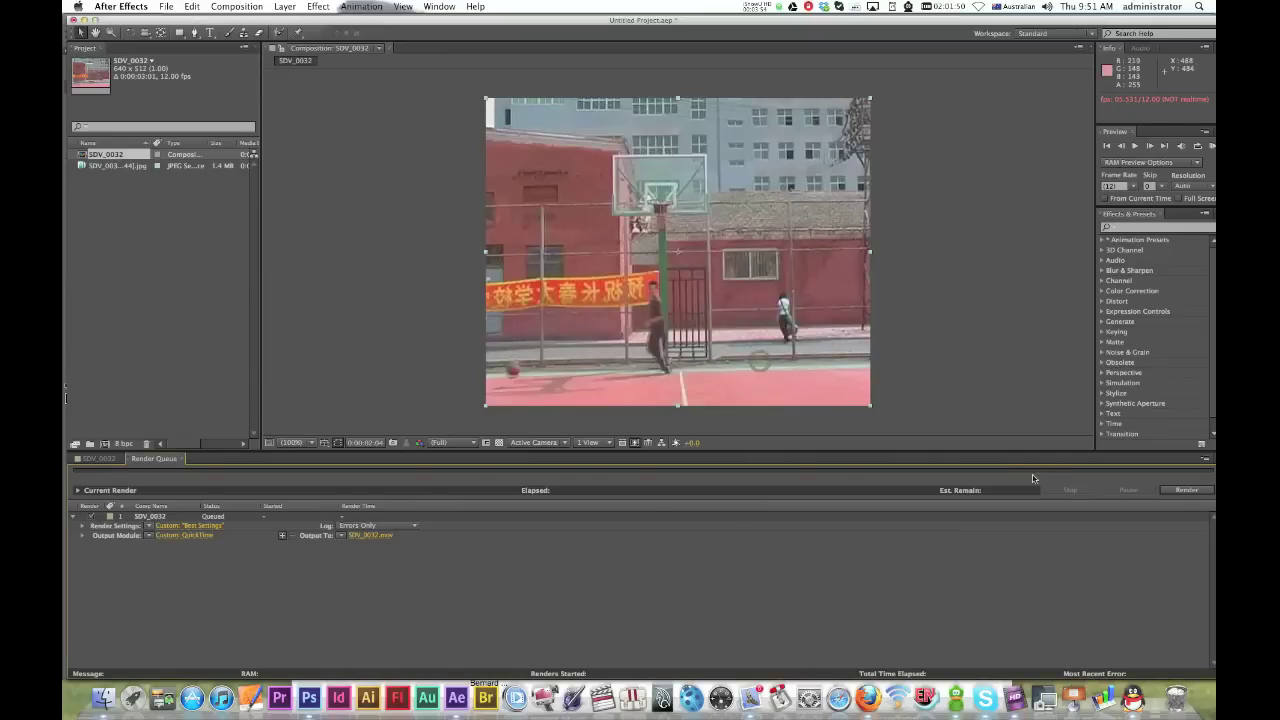
Render the queued SDV_0032 item until its status reads Done
{"action": "left_click", "coordinate": [1185, 490]}
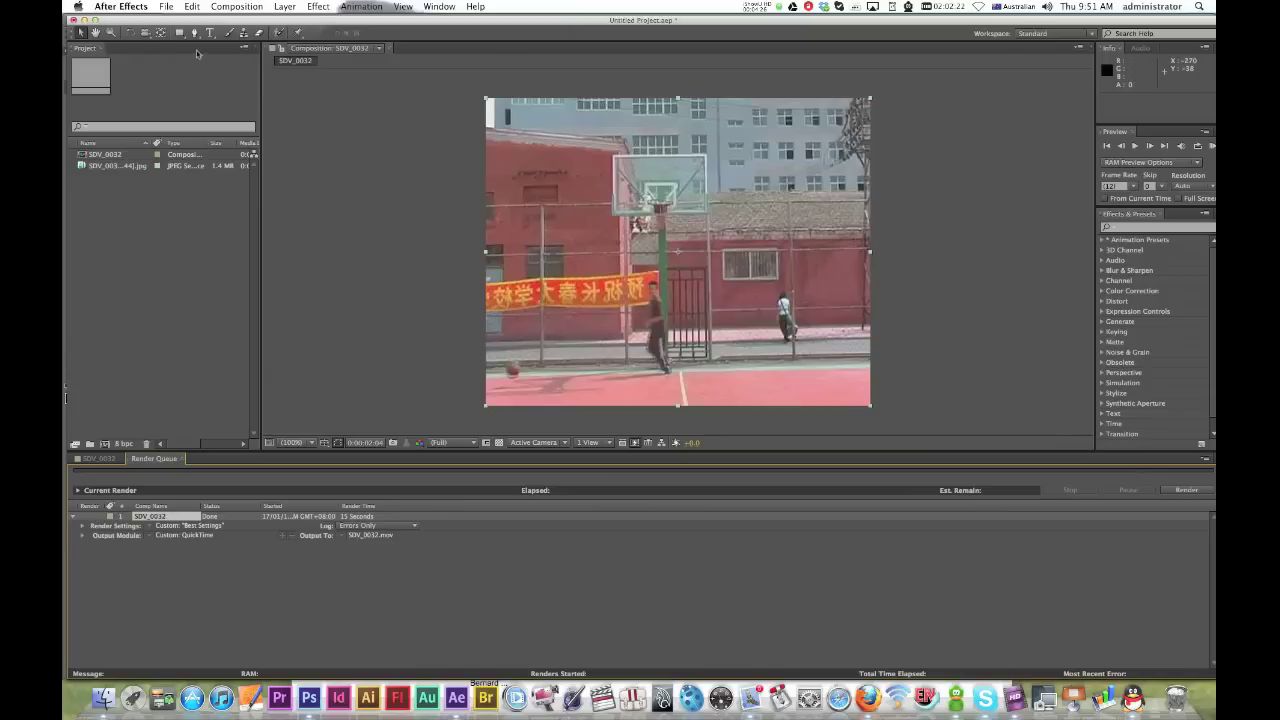
Bring up the After Effects Preferences categories, resting on the Import entry
{"action": "left_click", "coordinate": [119, 7]}
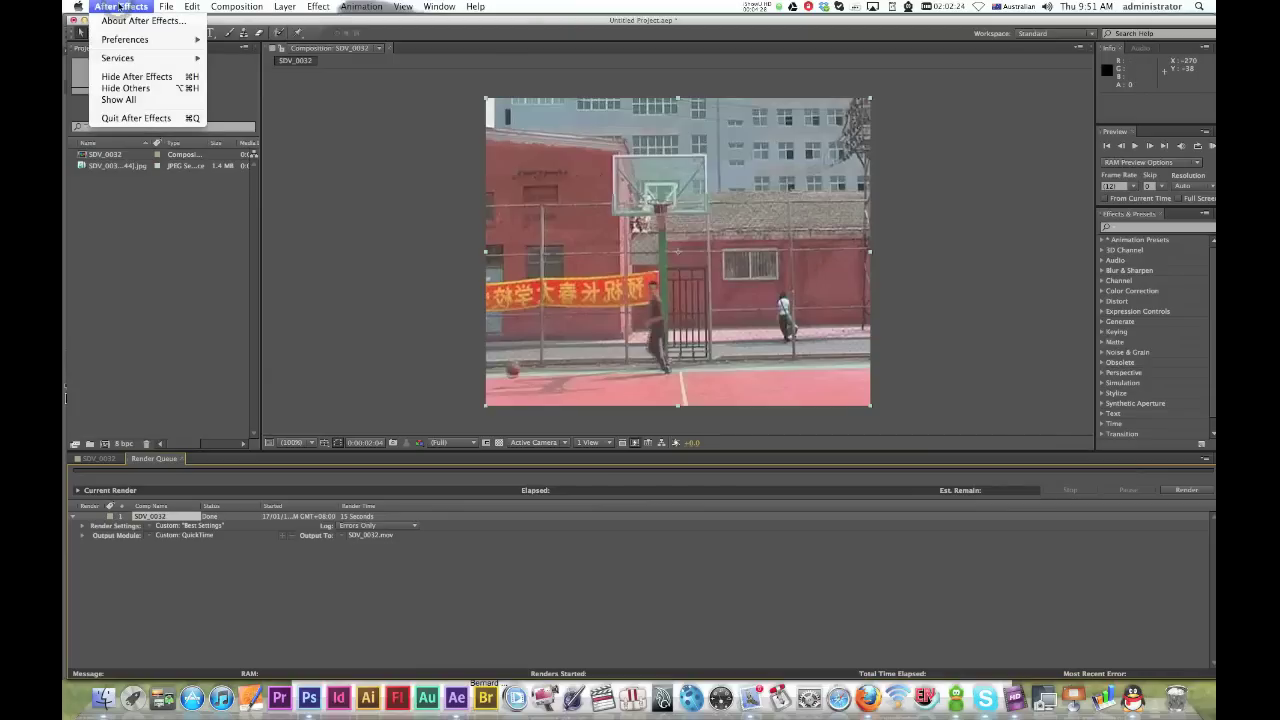
{"action": "mouse_move", "coordinate": [125, 42]}
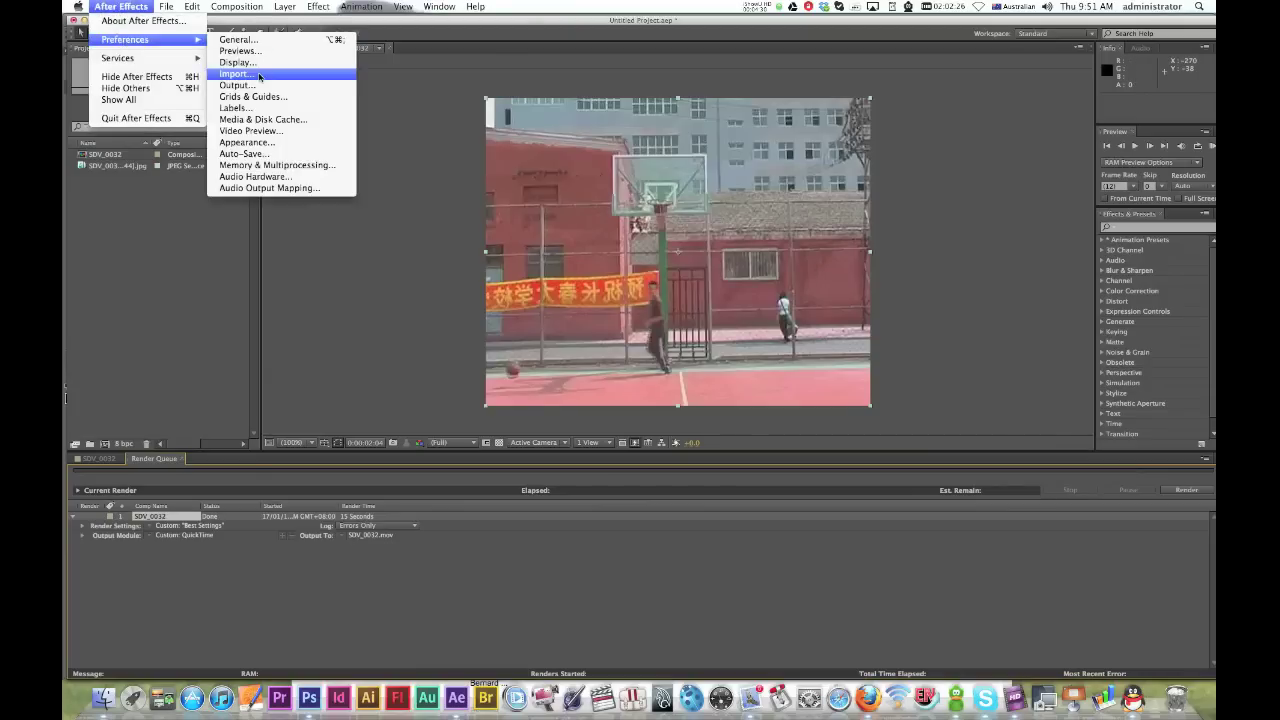